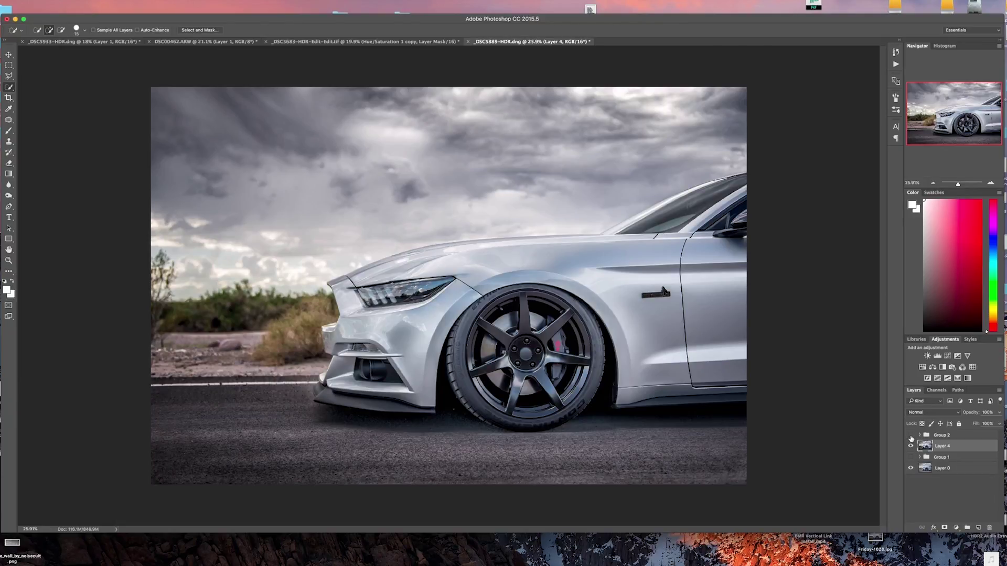
# Preview Group 2's blue car, then quick-select the bumper, headlight and fender with a 30 brush.
pyautogui.click(911, 436)
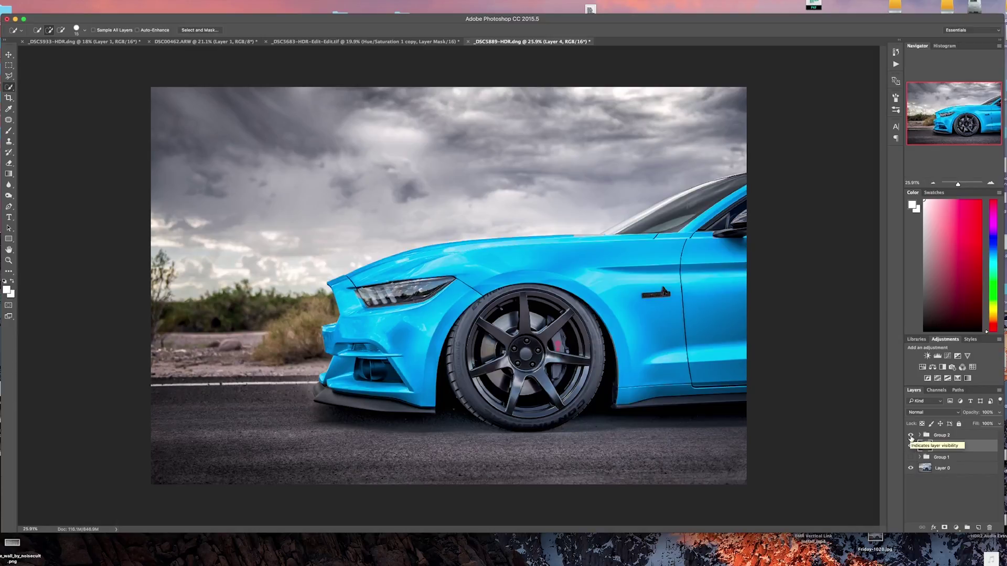
pyautogui.click(911, 435)
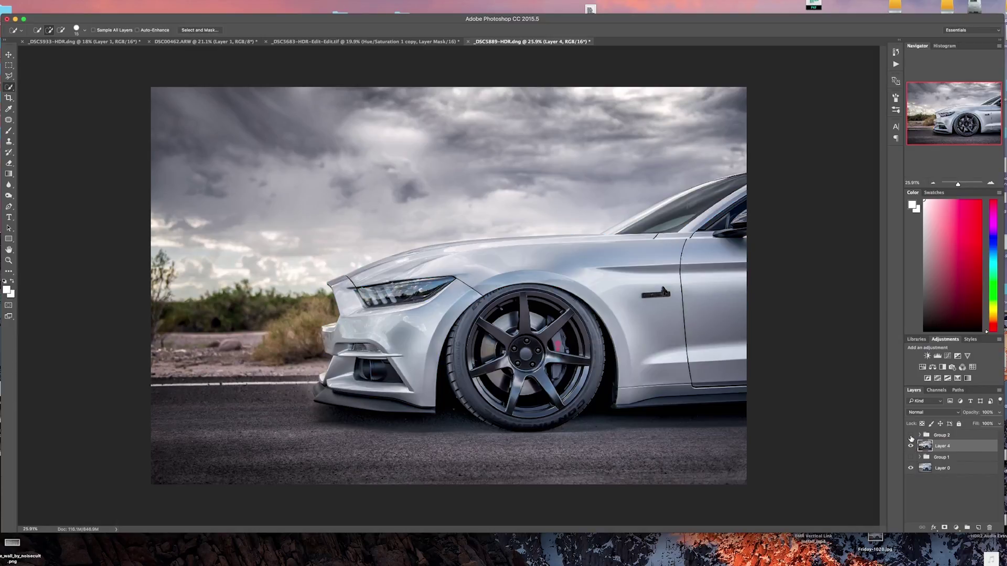
pyautogui.click(10, 89)
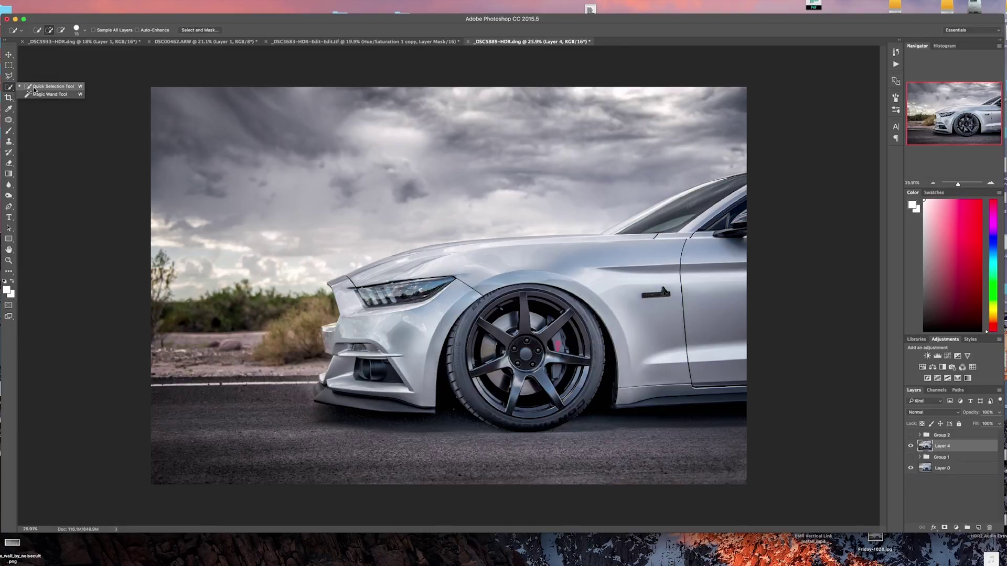
pyautogui.click(35, 87)
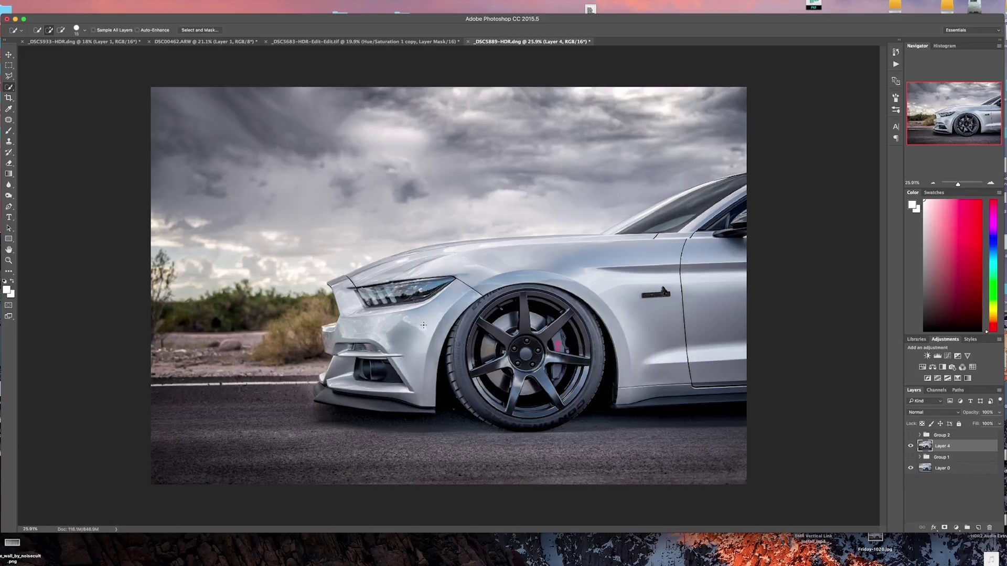
pyautogui.press(']')
pyautogui.press(']')
pyautogui.press(']')
pyautogui.press(']')
pyautogui.press(']')
pyautogui.press(']')
pyautogui.press(']')
pyautogui.press(']')
pyautogui.moveTo(427, 341)
pyautogui.mouseDown()
pyautogui.moveTo(519, 273)
pyautogui.moveTo(487, 265)
pyautogui.moveTo(473, 287)
pyautogui.moveTo(515, 263)
pyautogui.moveTo(610, 284)
pyautogui.moveTo(617, 263)
pyautogui.moveTo(589, 246)
pyautogui.moveTo(603, 243)
pyautogui.moveTo(616, 270)
pyautogui.moveTo(598, 280)
pyautogui.moveTo(685, 372)
pyautogui.moveTo(633, 391)
pyautogui.moveTo(698, 380)
pyautogui.moveTo(657, 342)
pyautogui.moveTo(691, 232)
pyautogui.mouseUp()
# Subtract the side mirror area from the car-body selection.
pyautogui.press('alt')
pyautogui.moveTo(749, 213); pyautogui.dragTo(738, 217)
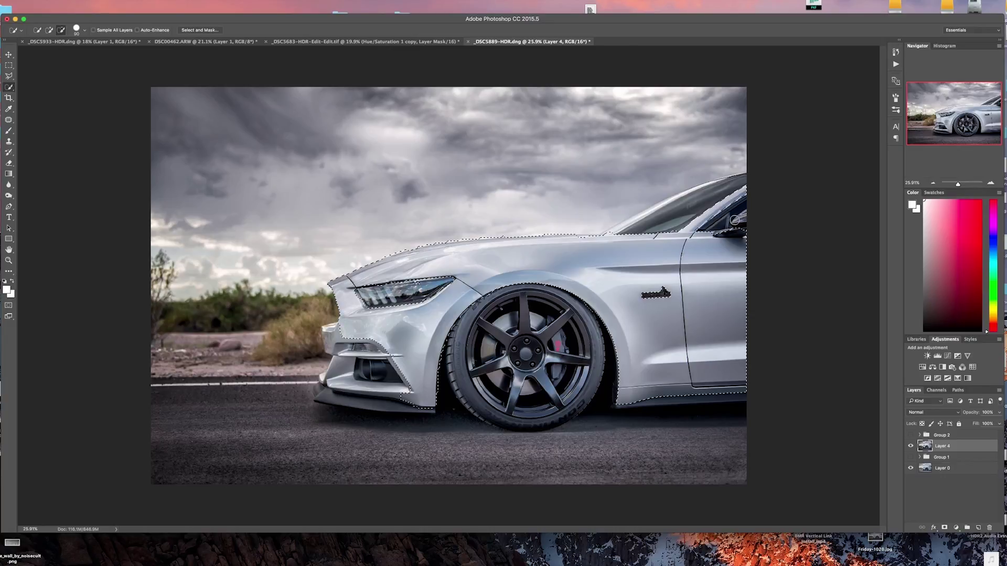
pyautogui.press('alt')
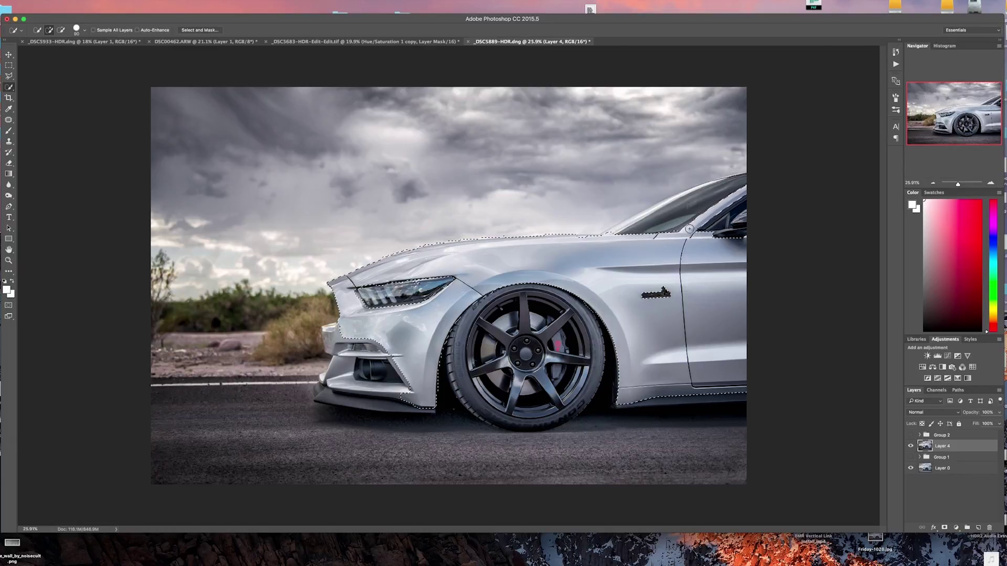
pyautogui.press('alt')
# Add the bumper's left edge and lower bumper down to the front lip to the selection.
pyautogui.click(334, 333)
pyautogui.moveTo(332, 346)
pyautogui.mouseDown()
pyautogui.moveTo(337, 380)
pyautogui.moveTo(366, 387)
pyautogui.moveTo(336, 385)
pyautogui.moveTo(329, 367)
pyautogui.moveTo(327, 382)
pyautogui.mouseUp()
pyautogui.press('alt')
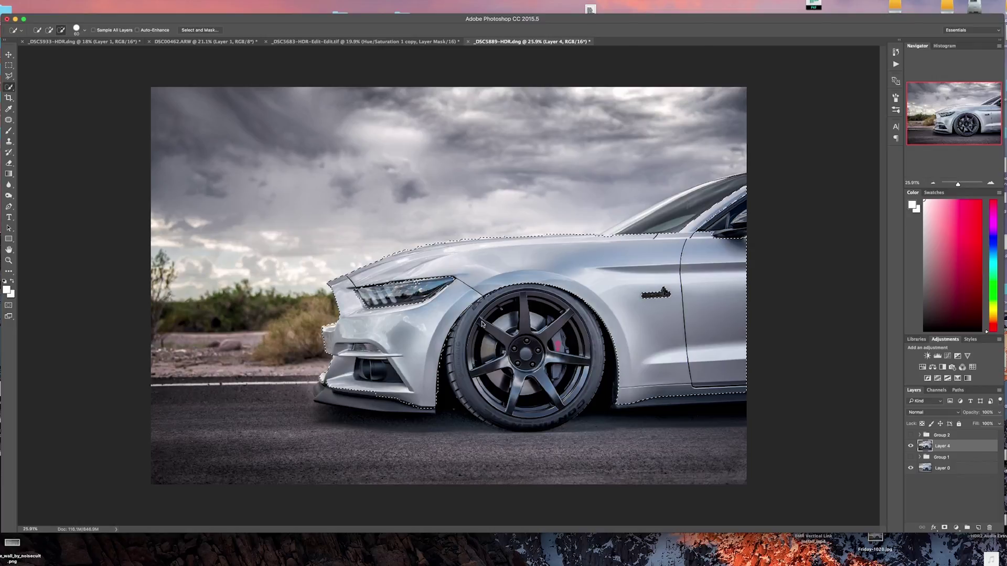
pyautogui.press('alt')
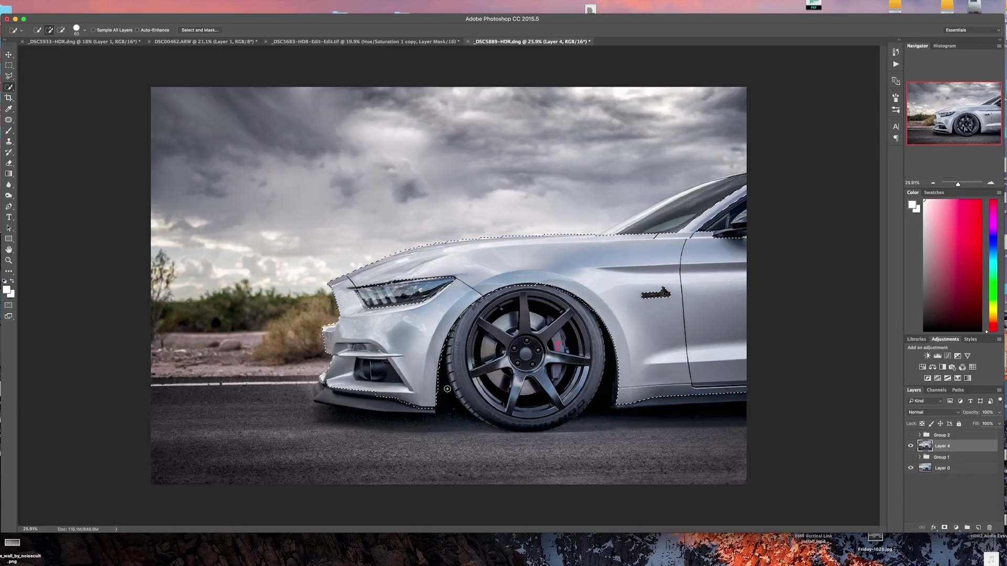
# In Select and Mask, enable Smart Radius with a 10 px radius and apply the refinement.
pyautogui.click(194, 32)
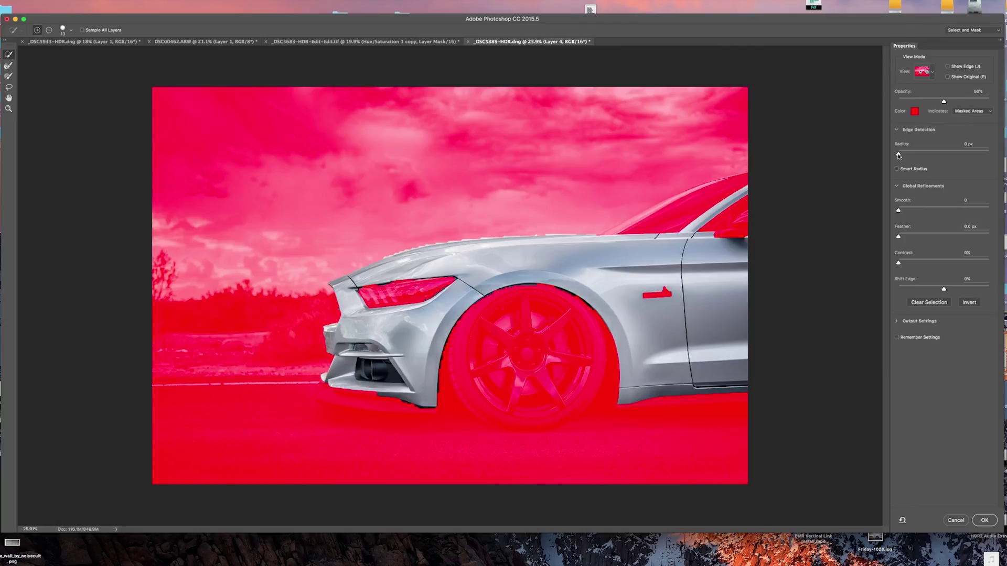
pyautogui.moveTo(898, 156)
pyautogui.mouseDown()
pyautogui.moveTo(908, 155)
pyautogui.moveTo(899, 155)
pyautogui.mouseUp()
pyautogui.moveTo(899, 155); pyautogui.dragTo(904, 155)
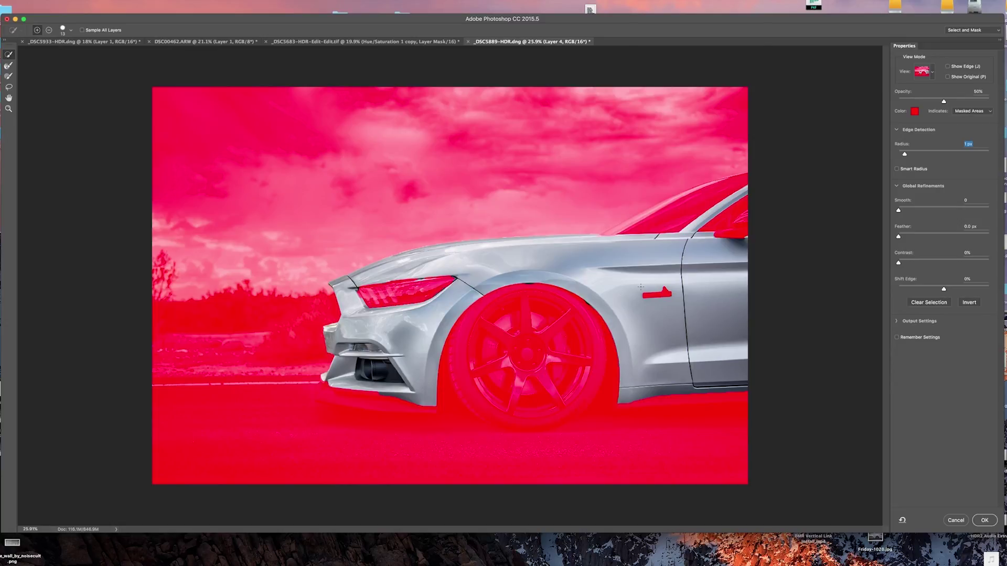
pyautogui.click(896, 168)
pyautogui.write('10')
pyautogui.press('Return')
pyautogui.click(984, 521)
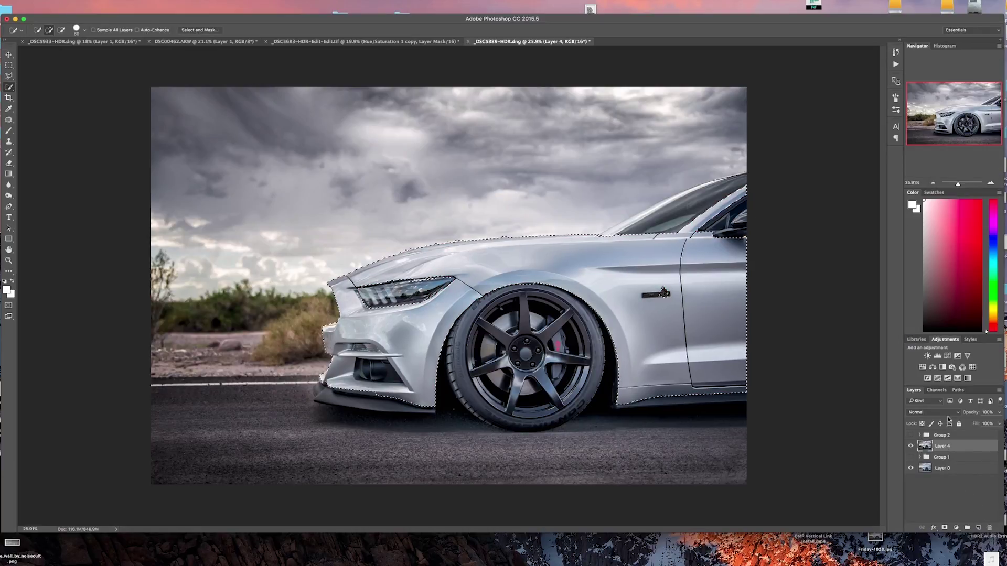
# Add a colorized Hue/Saturation layer masked to the car with Hue 57 and Saturation 44.
pyautogui.click(922, 370)
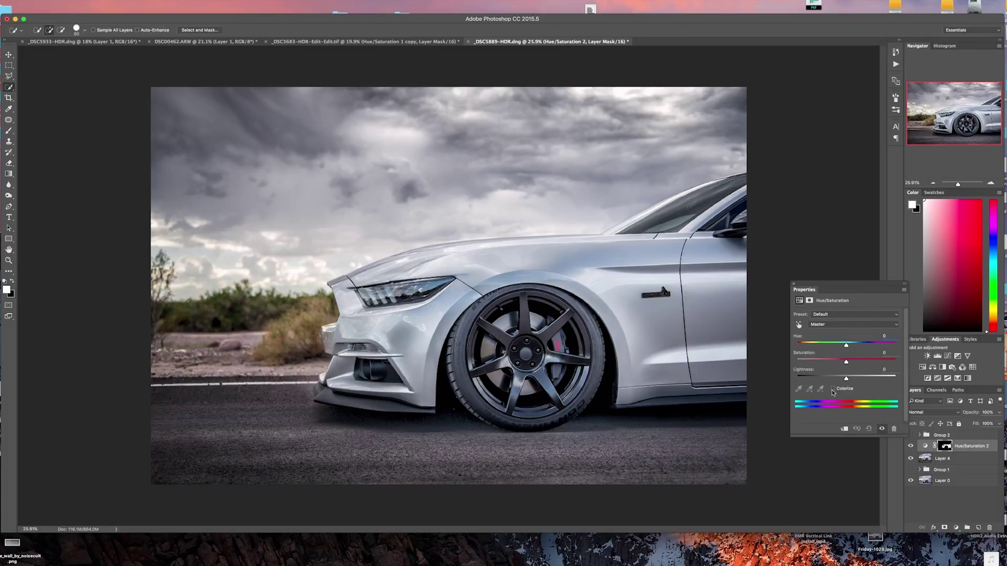
pyautogui.click(833, 390)
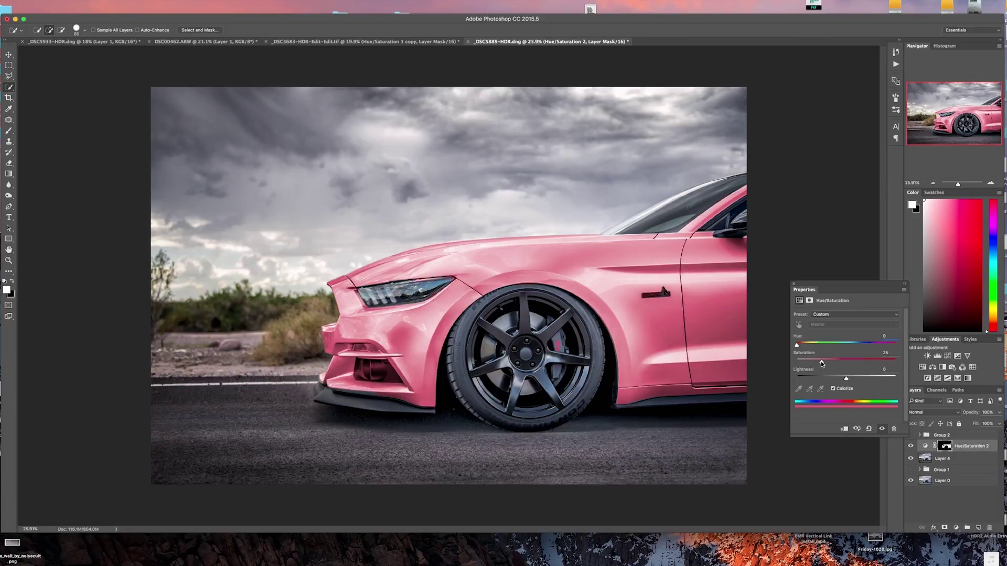
pyautogui.moveTo(821, 363); pyautogui.dragTo(849, 363)
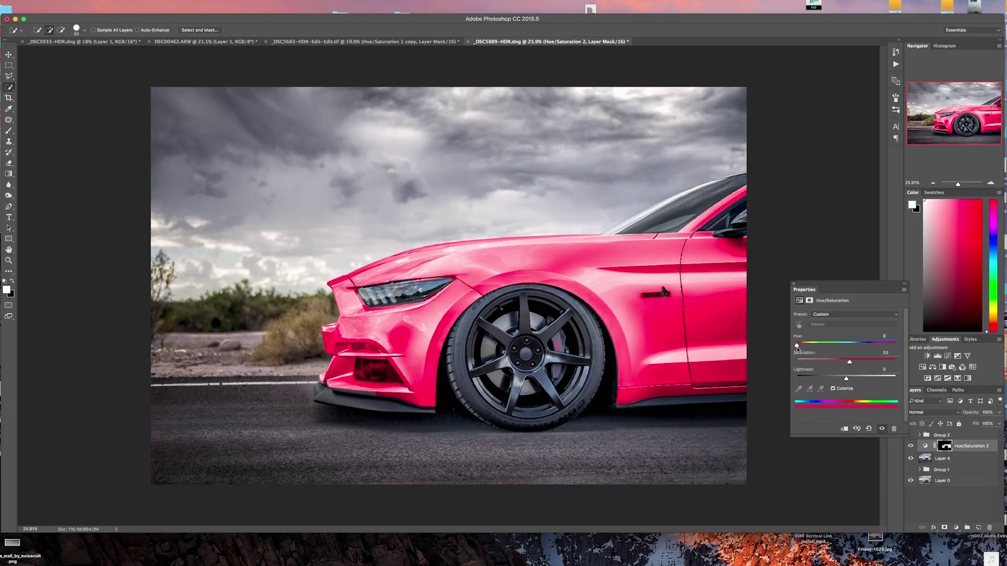
pyautogui.moveTo(797, 346); pyautogui.dragTo(810, 349)
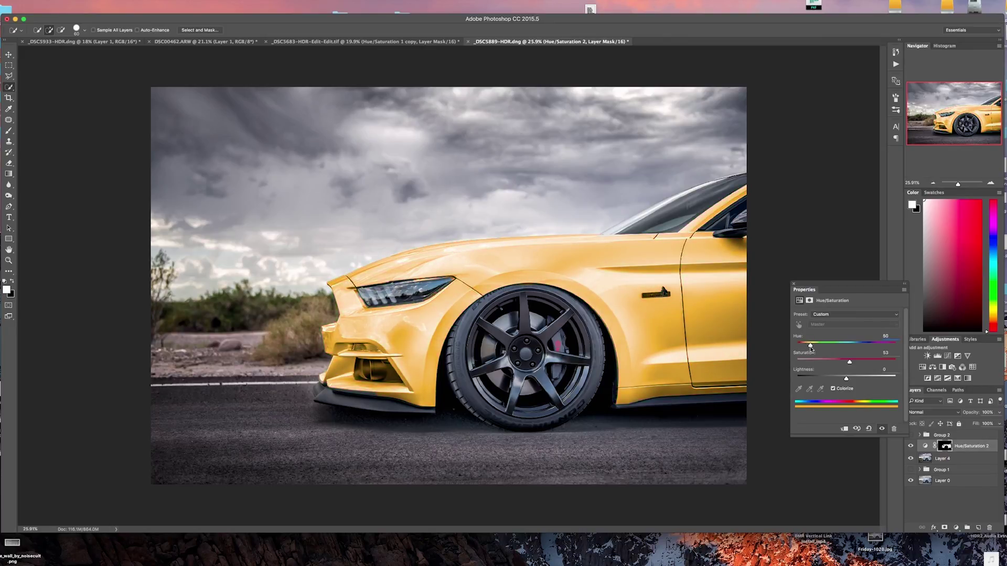
pyautogui.moveTo(812, 349); pyautogui.dragTo(821, 349)
pyautogui.moveTo(821, 347)
pyautogui.mouseDown()
pyautogui.moveTo(887, 346)
pyautogui.moveTo(801, 347)
pyautogui.moveTo(812, 347)
pyautogui.mouseUp()
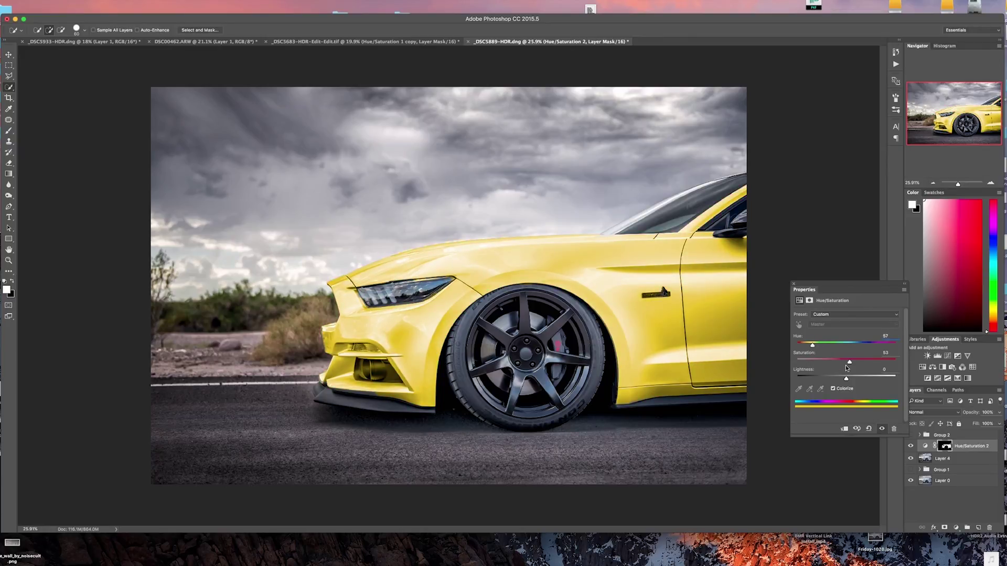
pyautogui.moveTo(849, 363); pyautogui.dragTo(867, 363)
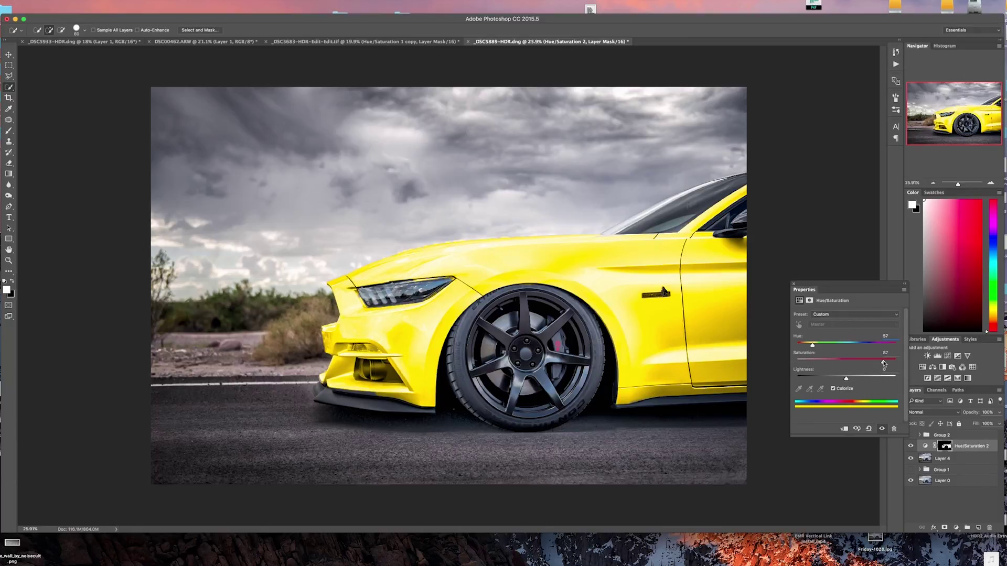
pyautogui.moveTo(881, 363); pyautogui.dragTo(851, 366)
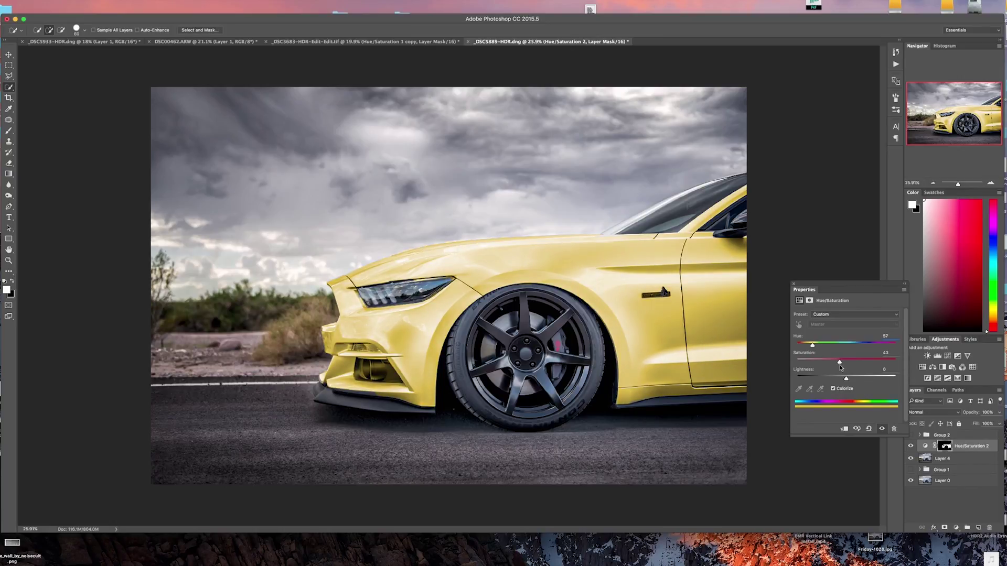
pyautogui.moveTo(838, 364); pyautogui.dragTo(840, 367)
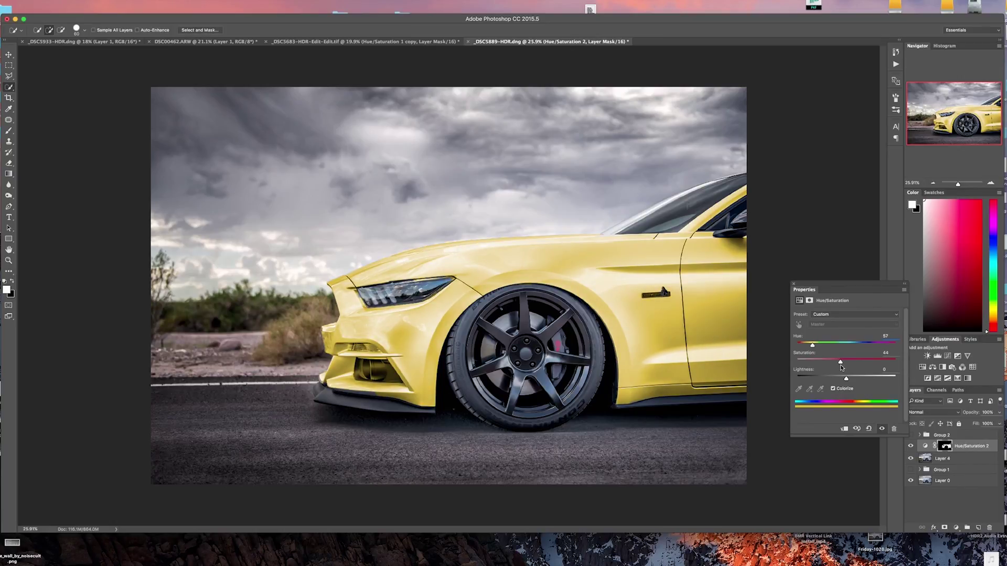
# Duplicate Hue/Saturation 2 and set the copy to Saturation 54, Lightness -10 with Colorize on.
pyautogui.click(971, 448)
pyautogui.moveTo(969, 447); pyautogui.dragTo(977, 527)
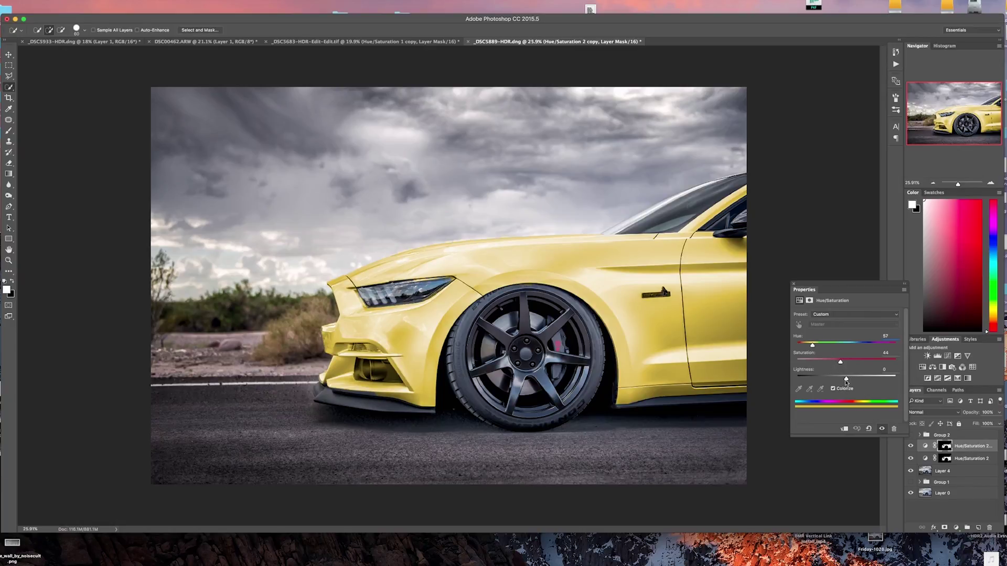
pyautogui.moveTo(843, 381)
pyautogui.mouseDown()
pyautogui.moveTo(852, 382)
pyautogui.moveTo(845, 367)
pyautogui.mouseUp()
pyautogui.click(833, 388)
# Delete the duplicate Hue/Saturation layer, then target Hue/Saturation 2's mask with the Brush tool.
pyautogui.press('super+2')
pyautogui.press('Delete')
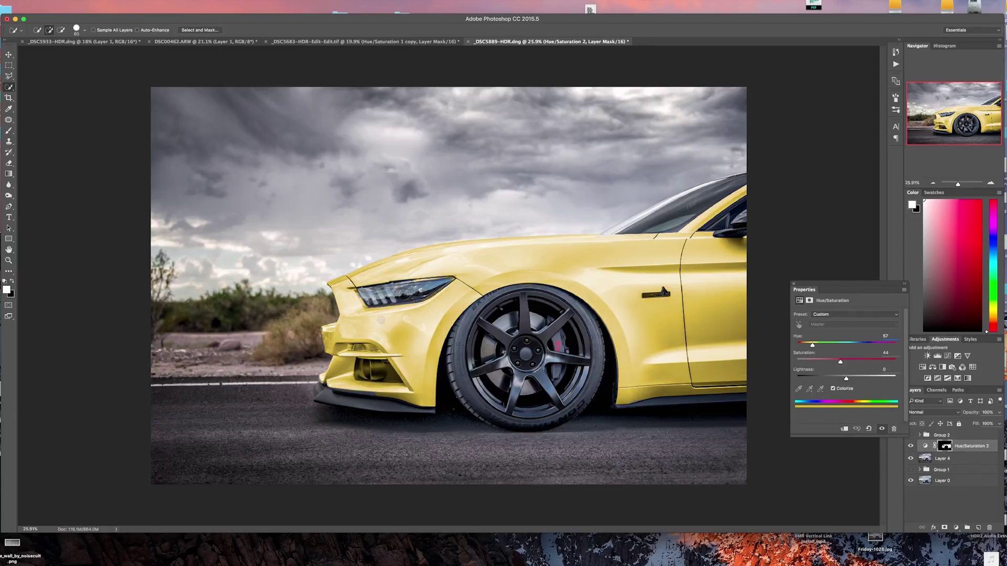
pyautogui.scroll(6, 366, 358)
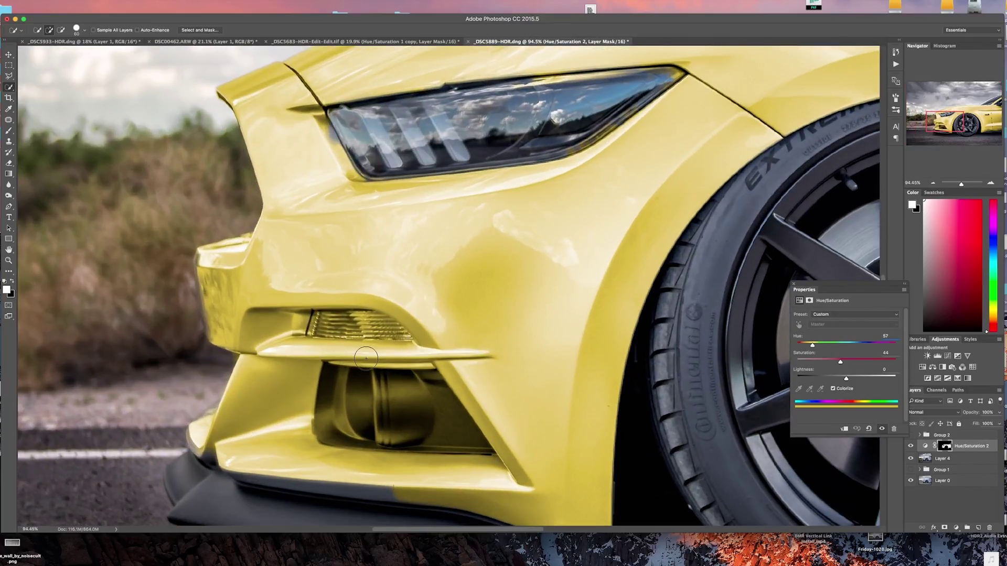
pyautogui.scroll(2, 366, 359)
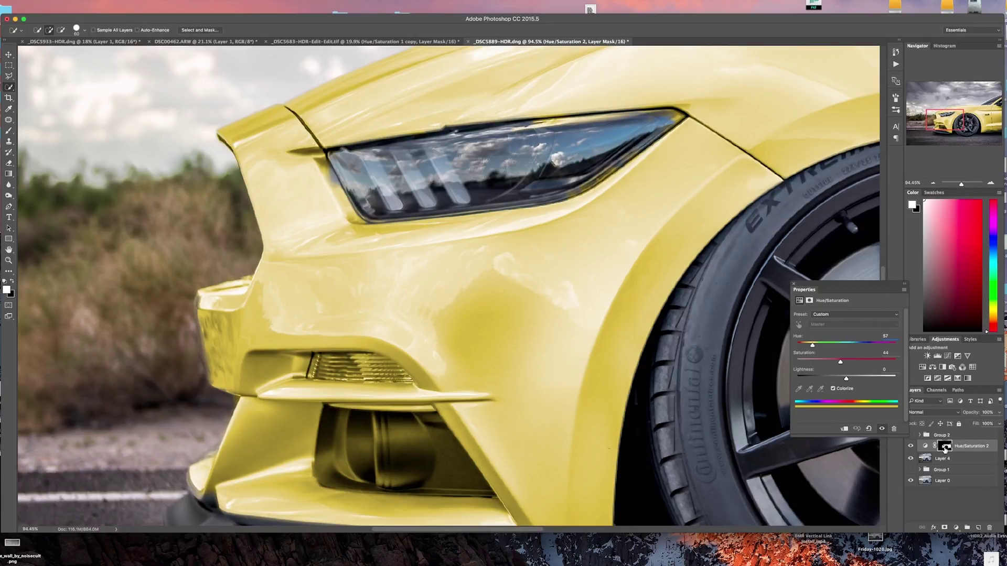
pyautogui.click(945, 446)
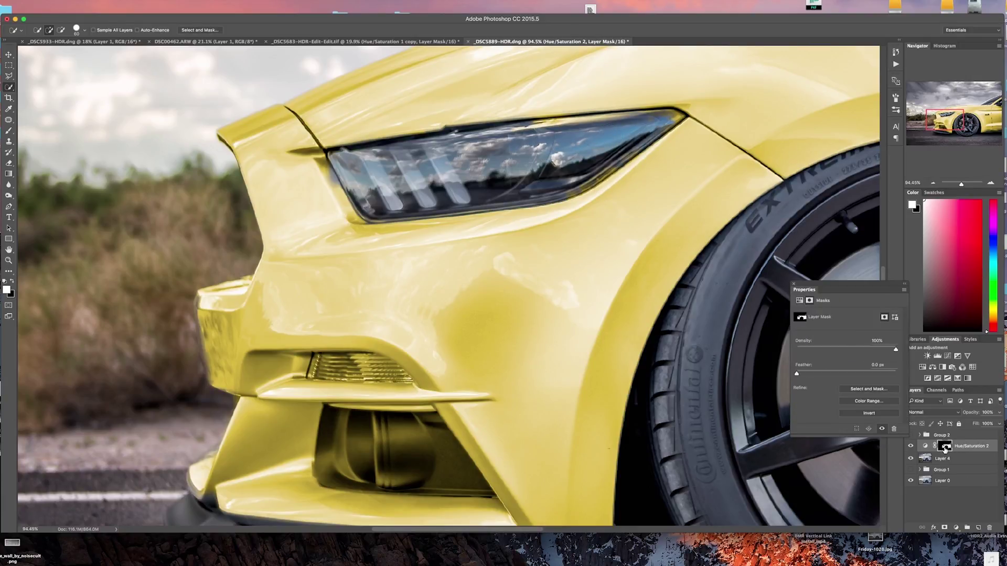
pyautogui.click(9, 130)
# With a 25 px white brush, restore the yellow tint along the headlight's inner edge.
pyautogui.press('[')
pyautogui.press('[')
pyautogui.press('[')
pyautogui.press('[')
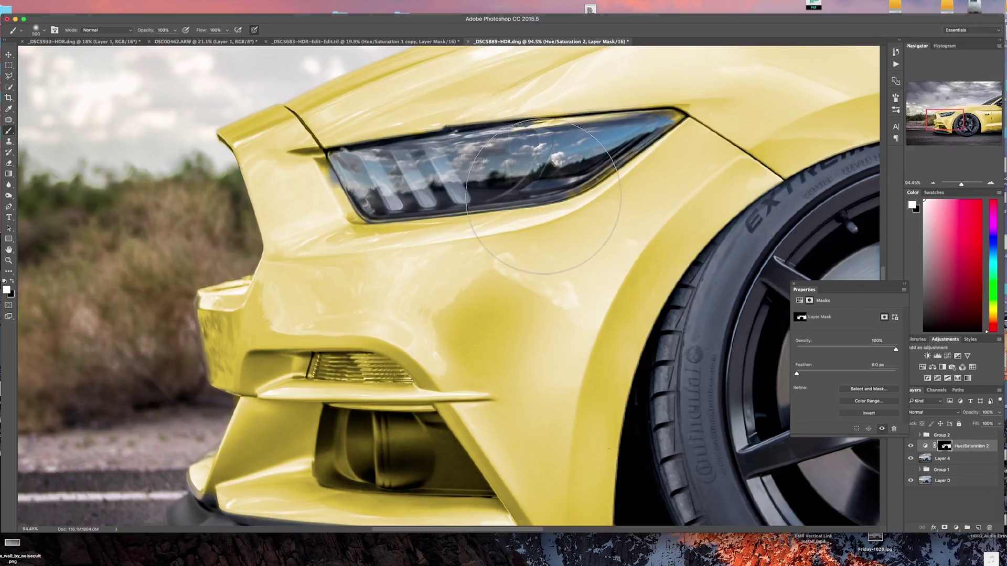
pyautogui.press('[')
pyautogui.press('[')
pyautogui.press('[')
pyautogui.press('[')
pyautogui.press('[')
pyautogui.press('[')
pyautogui.press('[')
pyautogui.press('[')
pyautogui.press('[')
pyautogui.press('[')
pyautogui.press('[')
pyautogui.press('x')
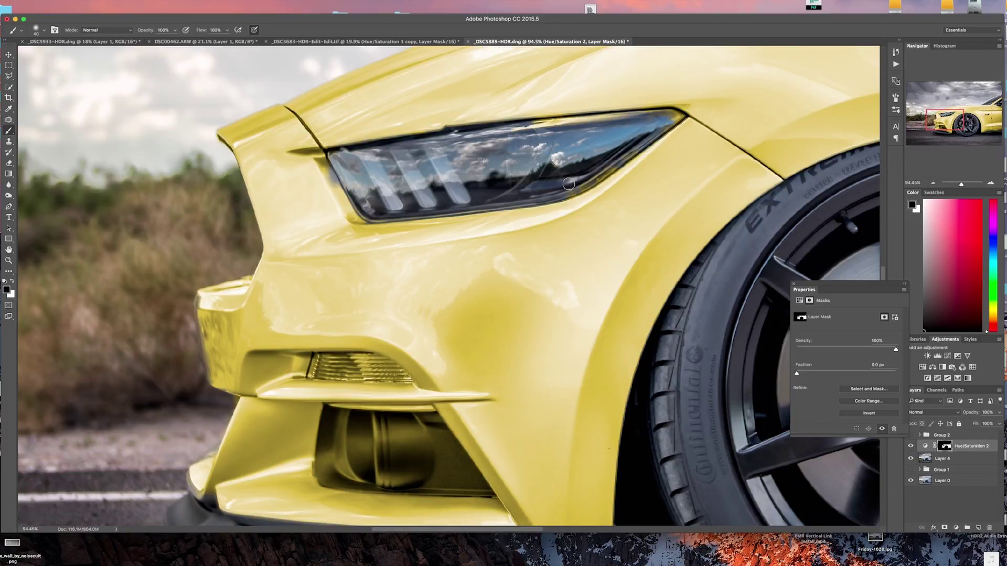
pyautogui.click(12, 283)
pyautogui.click(12, 283)
pyautogui.press('[')
pyautogui.press('[')
pyautogui.press('[')
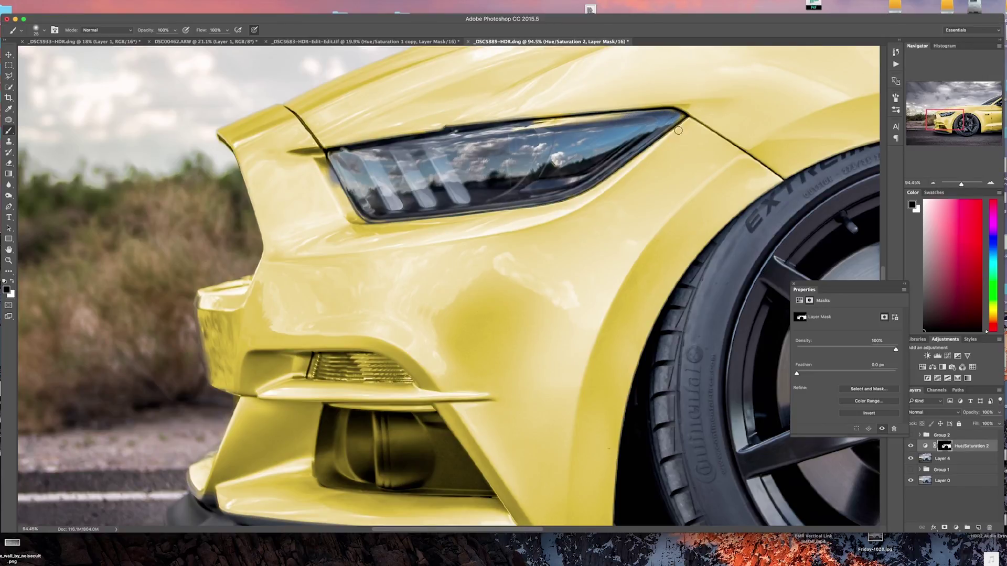
pyautogui.press('x')
pyautogui.press('x')
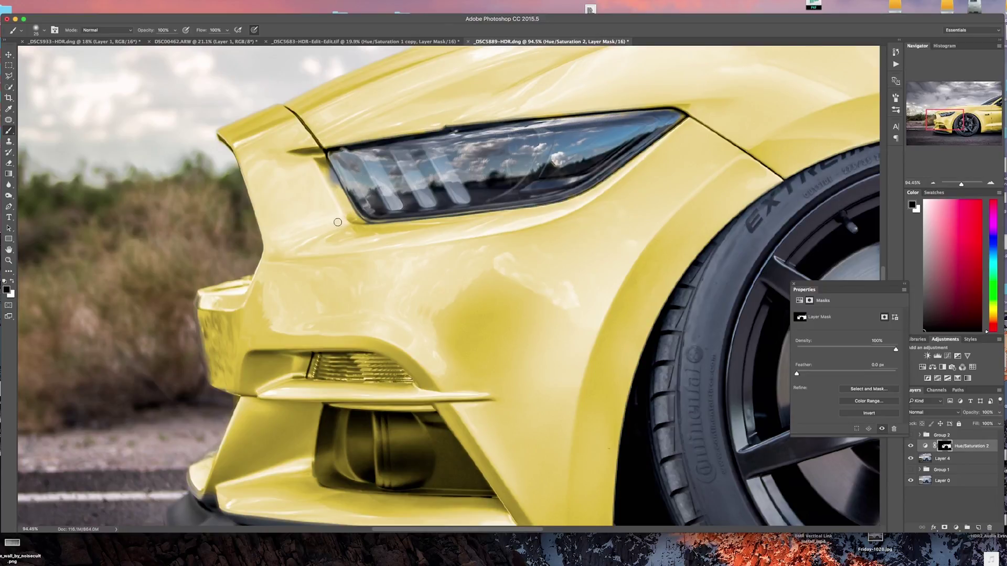
pyautogui.press('x')
pyautogui.moveTo(333, 191)
pyautogui.mouseDown()
pyautogui.moveTo(326, 172)
pyautogui.moveTo(347, 218)
pyautogui.moveTo(366, 226)
pyautogui.mouseUp()
# Paint black with a 40 px brush over the grille's left part and lower intake to remove yellow.
pyautogui.press('x')
pyautogui.press(']')
pyautogui.press(']')
pyautogui.press(']')
pyautogui.moveTo(321, 367)
pyautogui.mouseDown()
pyautogui.moveTo(375, 363)
pyautogui.moveTo(395, 374)
pyautogui.moveTo(317, 368)
pyautogui.moveTo(396, 376)
pyautogui.mouseUp()
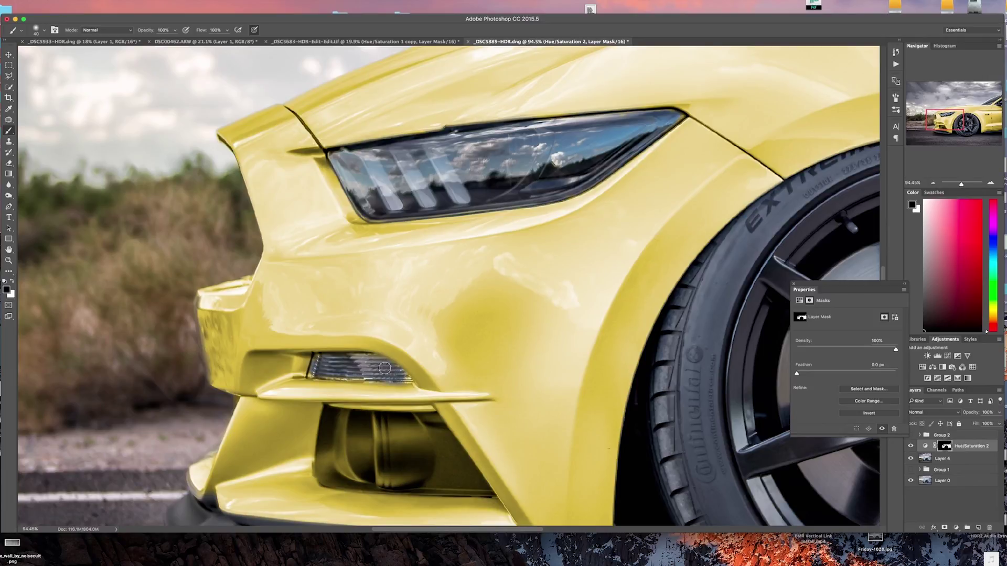
pyautogui.moveTo(336, 435)
pyautogui.mouseDown()
pyautogui.moveTo(332, 413)
pyautogui.moveTo(326, 468)
pyautogui.moveTo(347, 468)
pyautogui.moveTo(345, 443)
pyautogui.moveTo(359, 466)
pyautogui.moveTo(359, 423)
pyautogui.moveTo(433, 423)
pyautogui.moveTo(483, 486)
pyautogui.moveTo(329, 477)
pyautogui.moveTo(338, 464)
pyautogui.moveTo(381, 467)
pyautogui.moveTo(392, 434)
pyautogui.moveTo(417, 456)
pyautogui.moveTo(421, 429)
pyautogui.moveTo(453, 474)
pyautogui.moveTo(417, 459)
pyautogui.moveTo(412, 481)
pyautogui.moveTo(390, 470)
pyautogui.moveTo(367, 426)
pyautogui.moveTo(432, 475)
pyautogui.moveTo(430, 488)
pyautogui.moveTo(448, 487)
pyautogui.moveTo(454, 473)
pyautogui.moveTo(461, 483)
pyautogui.moveTo(442, 455)
pyautogui.moveTo(353, 464)
pyautogui.moveTo(327, 478)
pyautogui.moveTo(324, 454)
pyautogui.mouseUp()
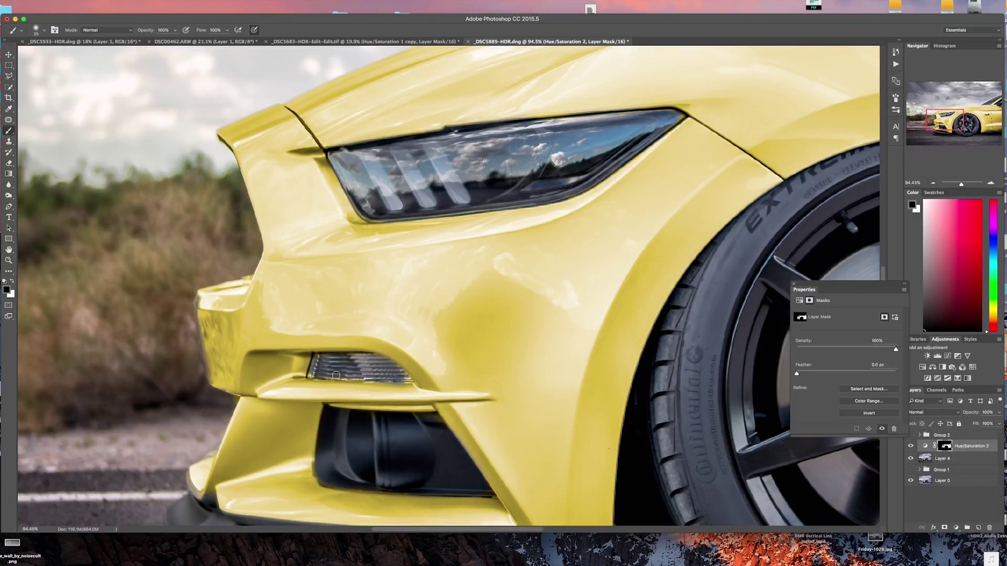
pyautogui.press('[')
pyautogui.press('[')
pyautogui.press('x')
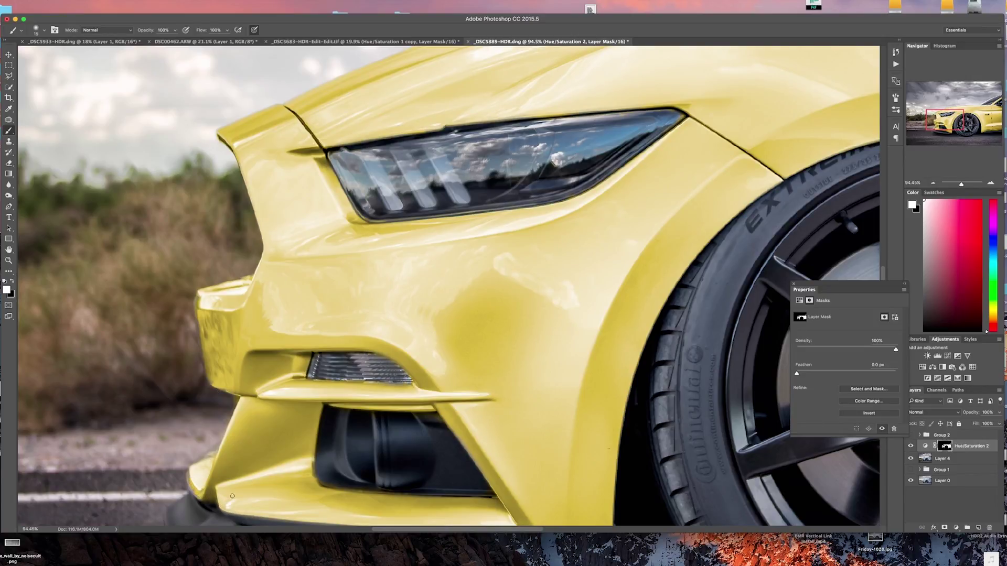
# Paint black with a 50 px brush over the dark bumper lip to remove its yellow edge.
pyautogui.scroll(-5, 263, 463)
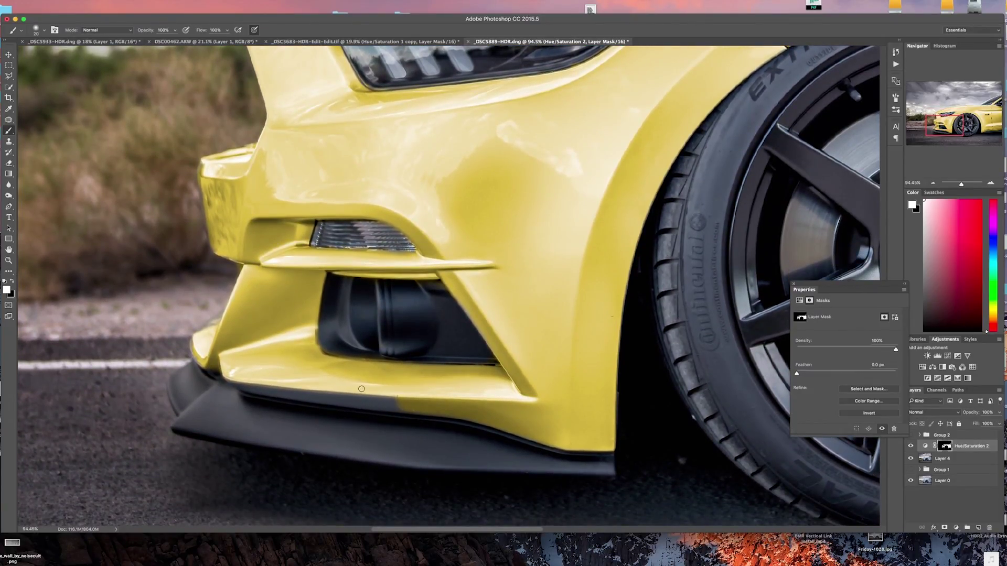
pyautogui.press(']')
pyautogui.press(']')
pyautogui.press(']')
pyautogui.moveTo(367, 396)
pyautogui.mouseDown()
pyautogui.moveTo(401, 406)
pyautogui.moveTo(246, 383)
pyautogui.mouseUp()
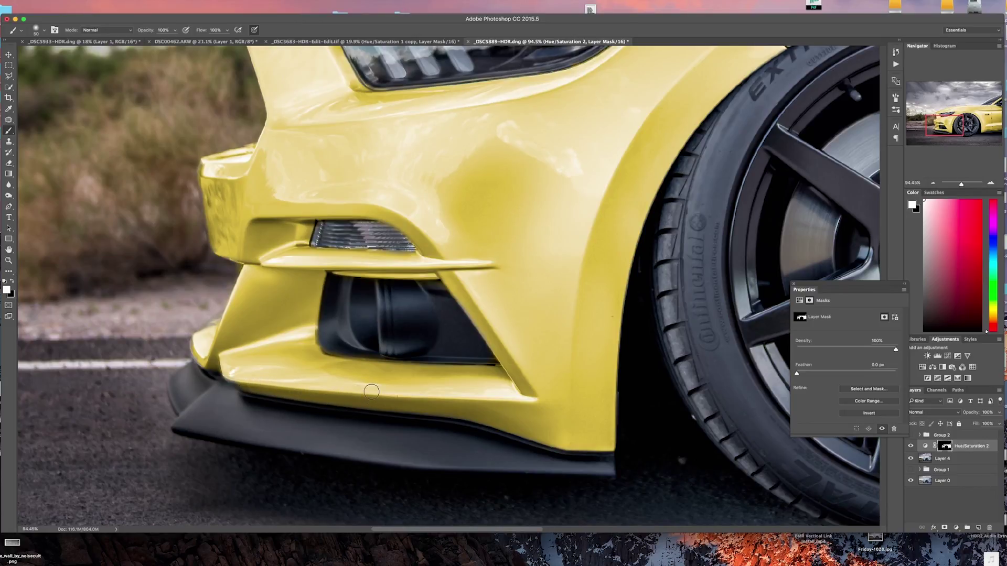
pyautogui.scroll(-6, 373, 397)
pyautogui.scroll(3, 374, 390)
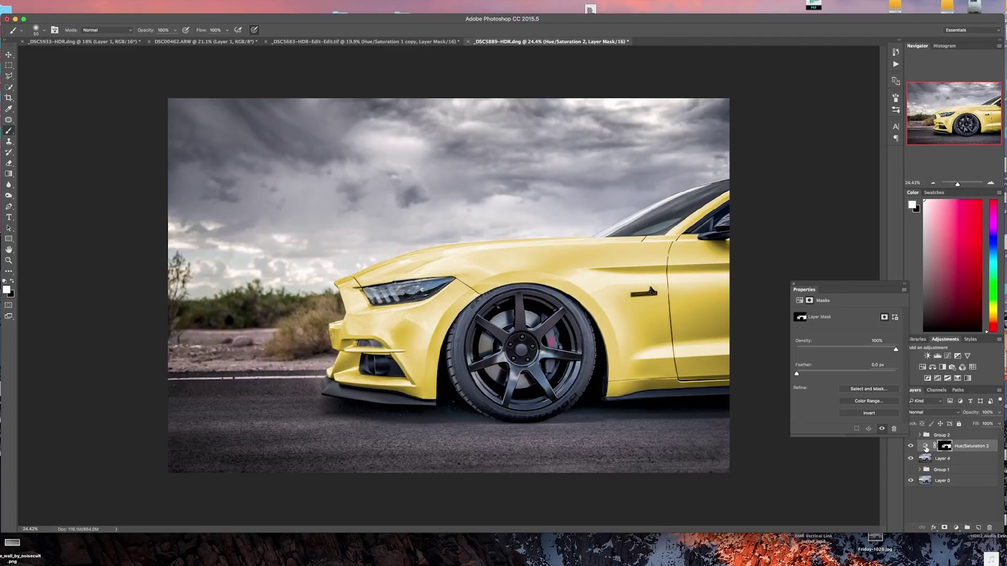
# Set Hue/Saturation 2 to Hue 110, Lightness -6 and Saturation 41 for bright green.
pyautogui.click(925, 447)
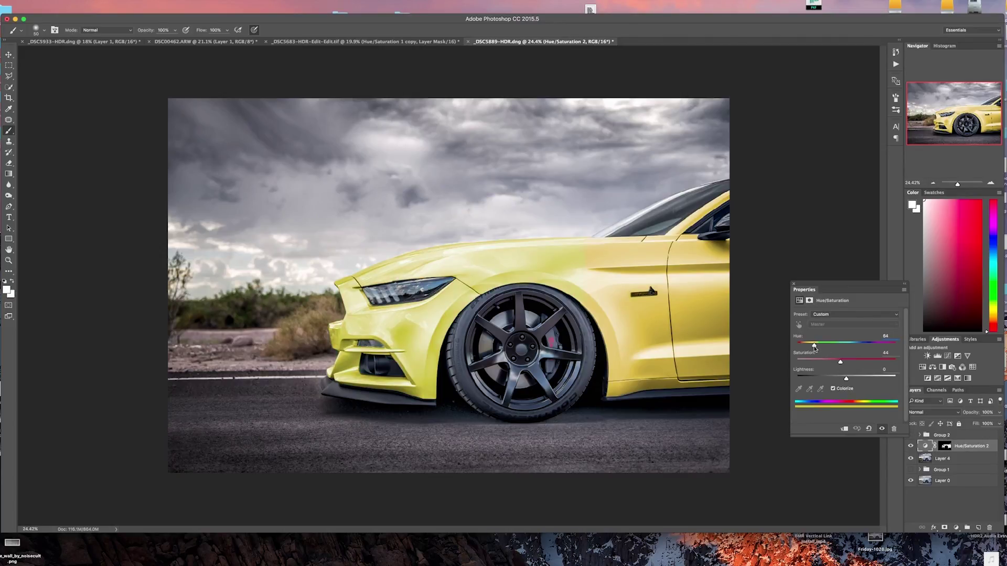
pyautogui.moveTo(815, 347); pyautogui.dragTo(828, 347)
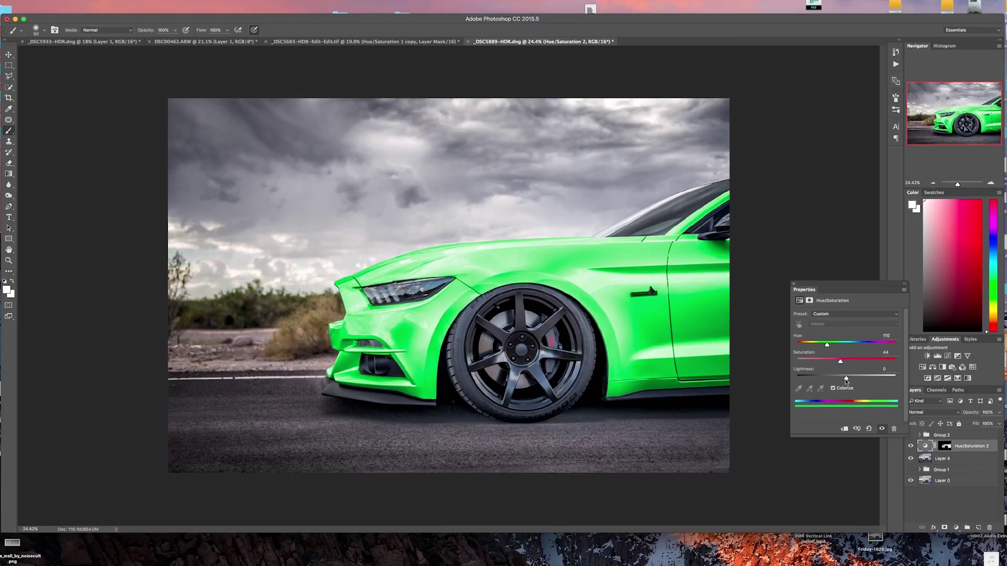
pyautogui.moveTo(847, 381)
pyautogui.mouseDown()
pyautogui.moveTo(835, 380)
pyautogui.moveTo(858, 380)
pyautogui.moveTo(838, 380)
pyautogui.moveTo(825, 362)
pyautogui.moveTo(856, 366)
pyautogui.mouseUp()
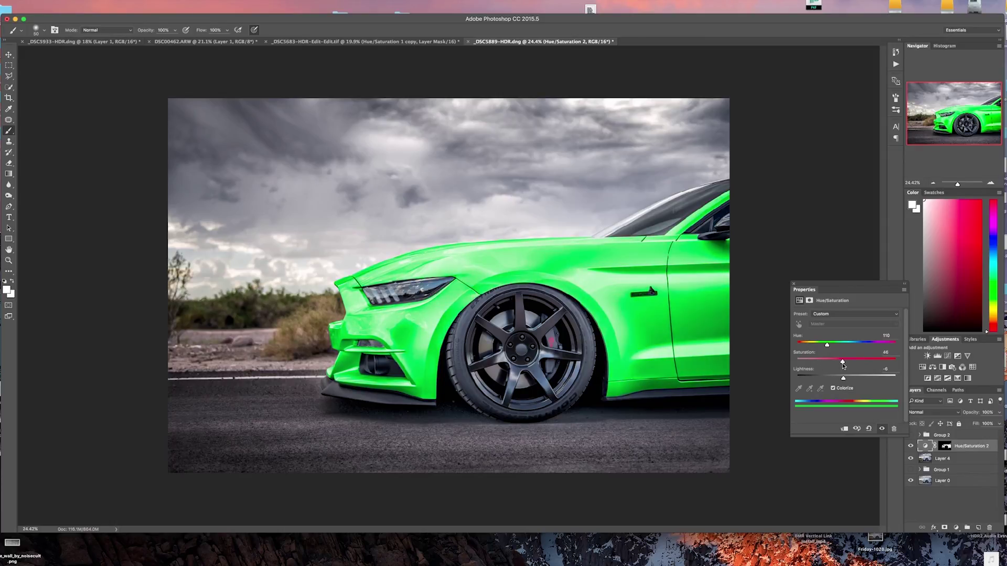
pyautogui.moveTo(847, 366); pyautogui.dragTo(839, 366)
# Duplicate the green adjustment layer, compare it by toggling visibility, then delete the copy.
pyautogui.press('super+j')
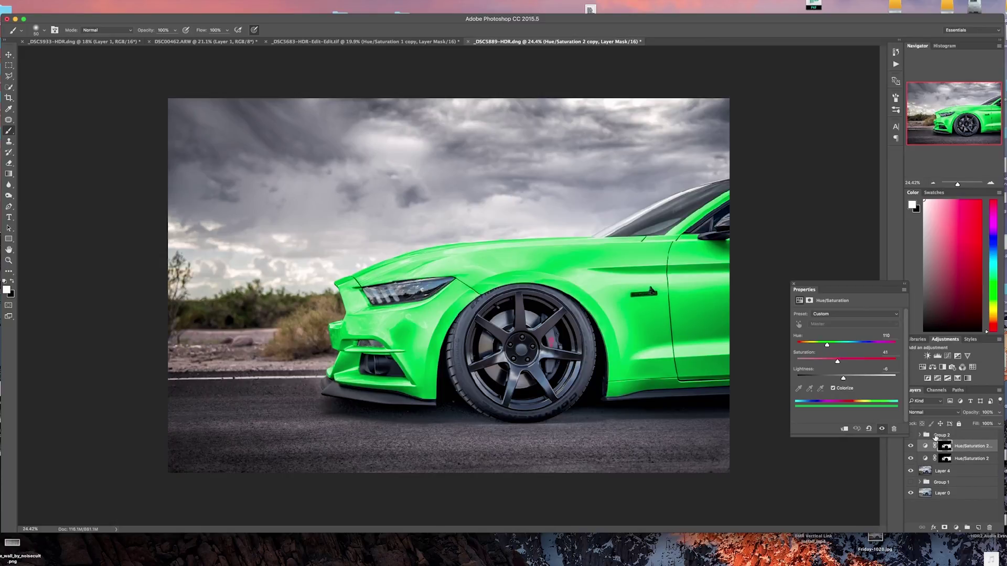
pyautogui.click(910, 446)
pyautogui.click(910, 446)
pyautogui.press('Delete')
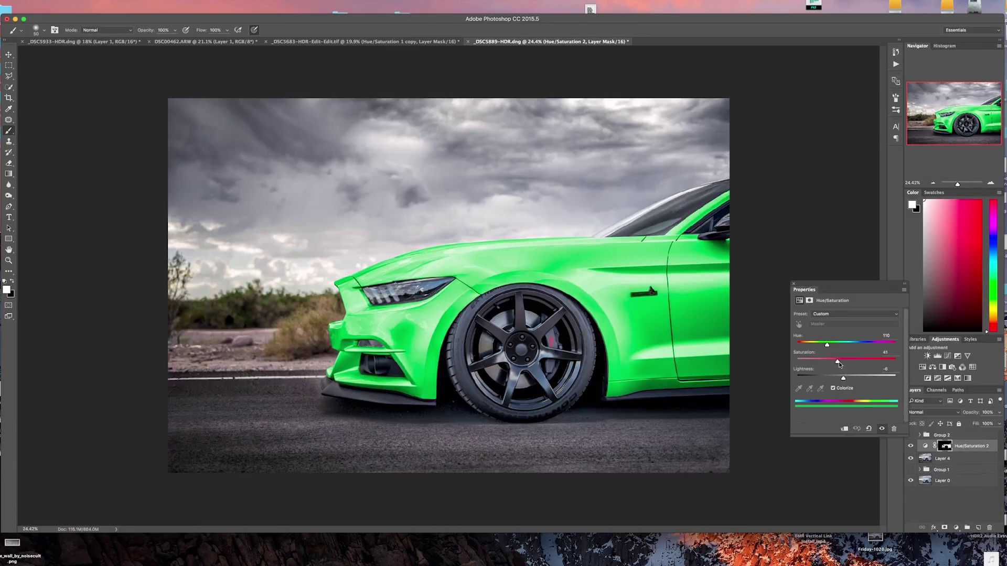
# Set the green's Saturation to 43 and duplicate Hue/Saturation 2 with Cmd+J to deepen it.
pyautogui.moveTo(838, 361); pyautogui.dragTo(862, 362)
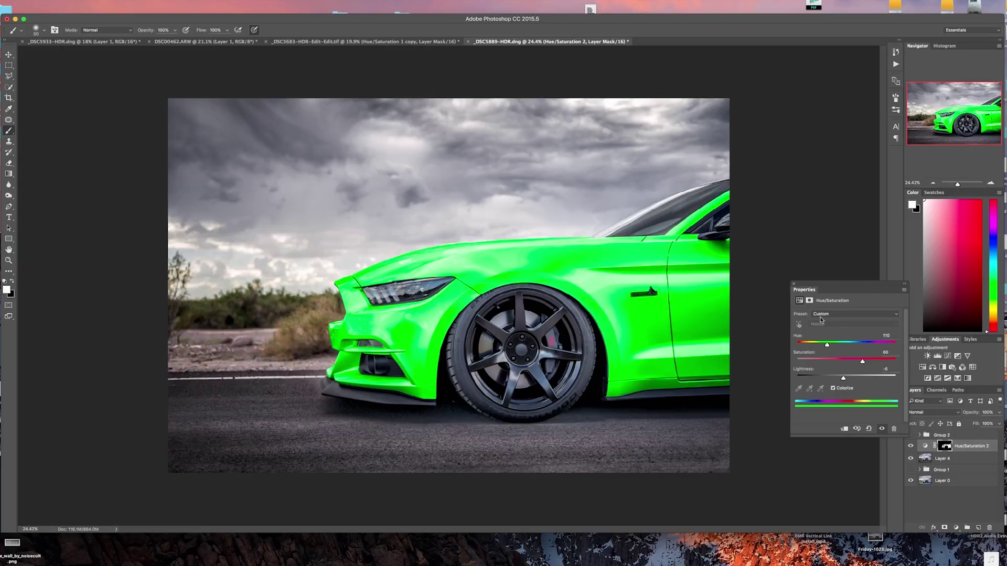
pyautogui.moveTo(862, 362); pyautogui.dragTo(839, 362)
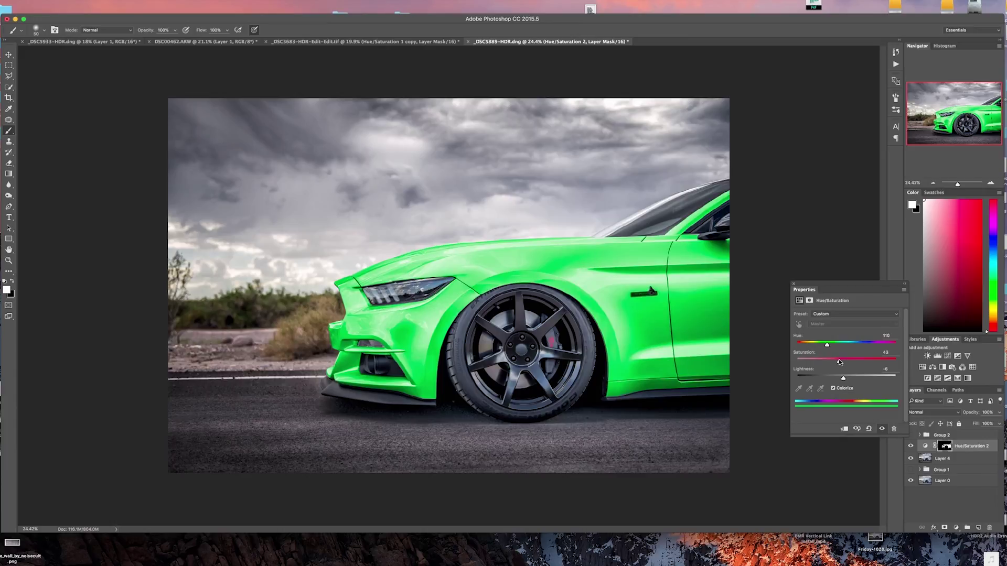
pyautogui.click(976, 447)
pyautogui.press('super+j')
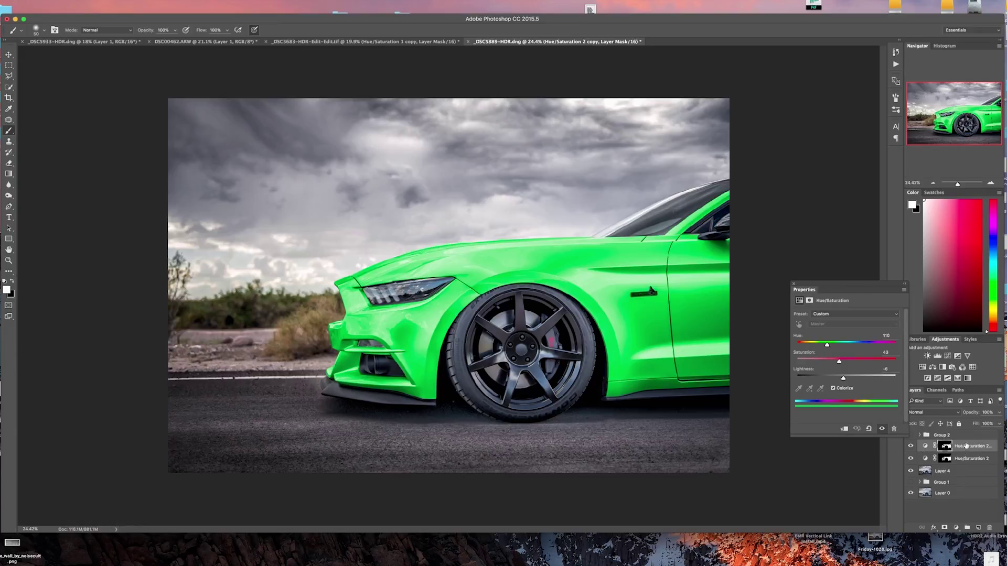
# Put both green Hue/Saturation layers in Group 3, toggling it to compare against the silver original.
pyautogui.keyDown('shift'); pyautogui.click(957, 460); pyautogui.keyUp('shift')
pyautogui.moveTo(957, 461); pyautogui.dragTo(967, 527)
pyautogui.click(911, 445)
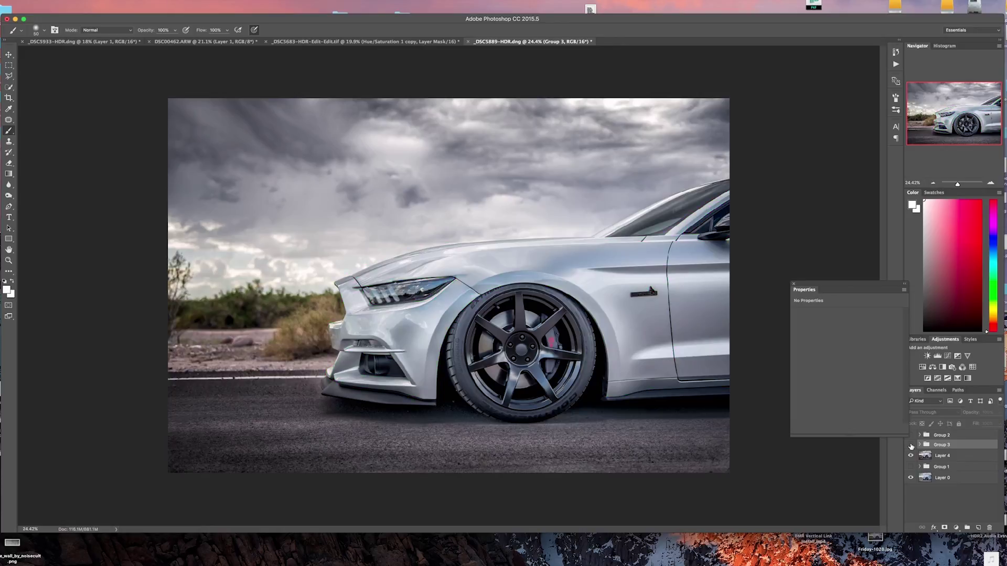
pyautogui.click(911, 446)
pyautogui.click(911, 446)
pyautogui.click(911, 445)
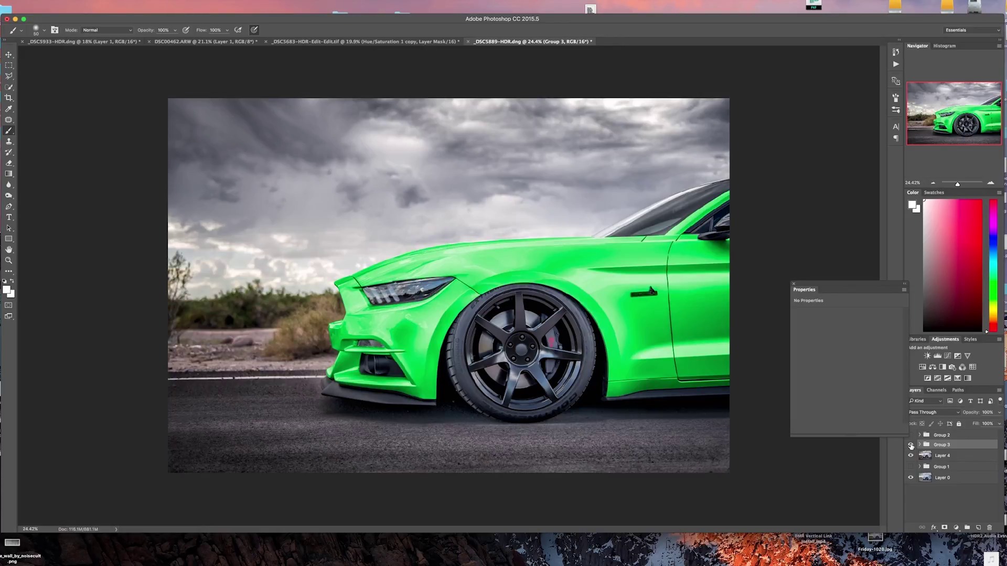
pyautogui.click(911, 445)
pyautogui.click(911, 445)
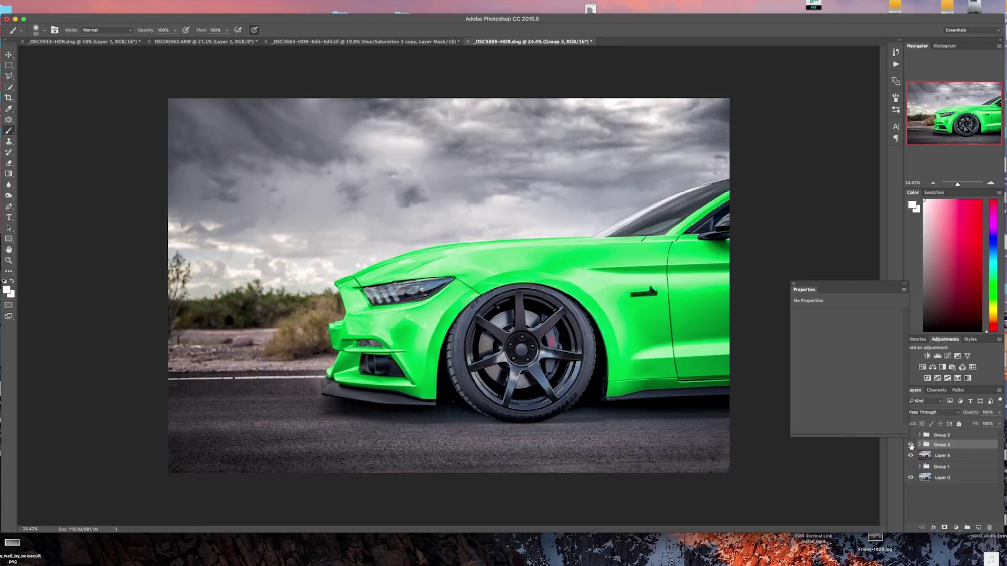